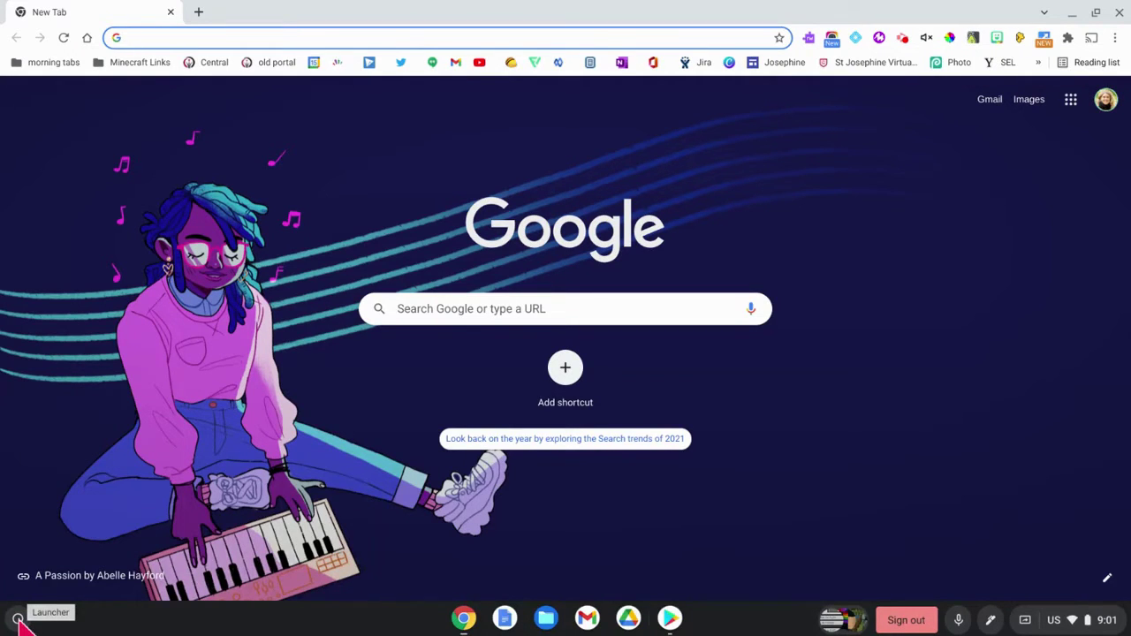
Expand the app launcher fully and look through its three pages of installed apps, returning to the first page.
left_click(18, 619)
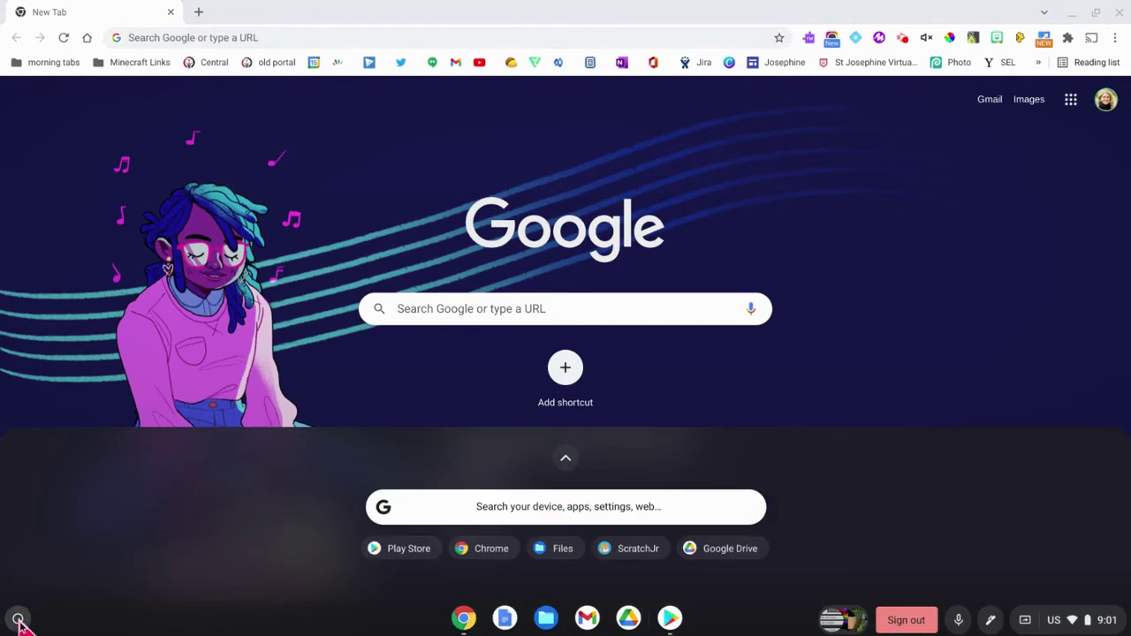
left_click(568, 465)
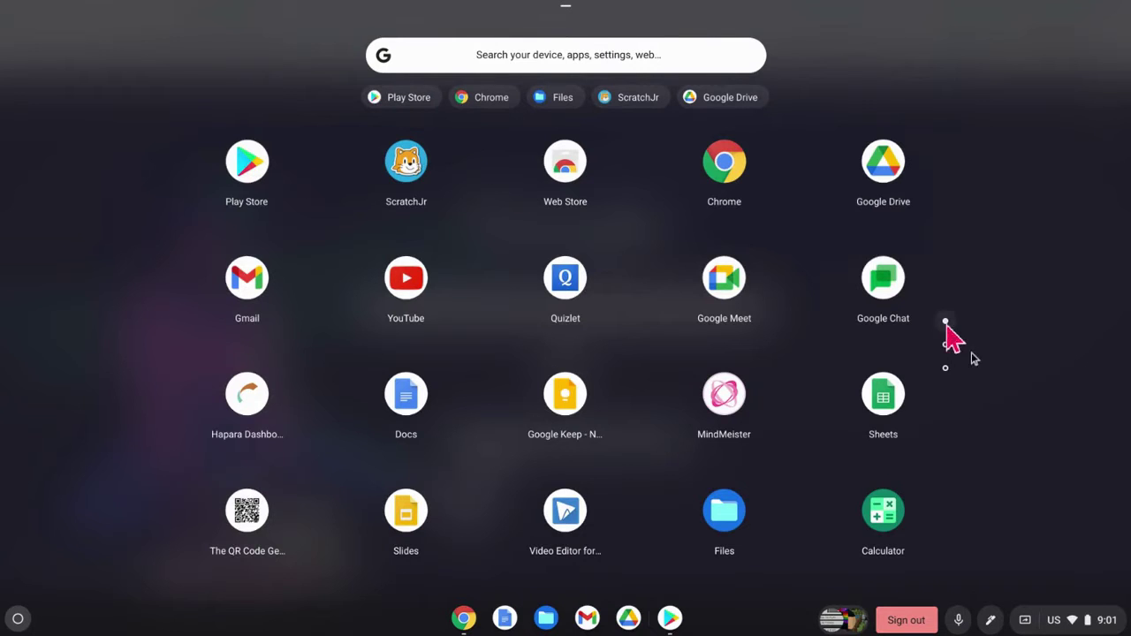
left_click(944, 346)
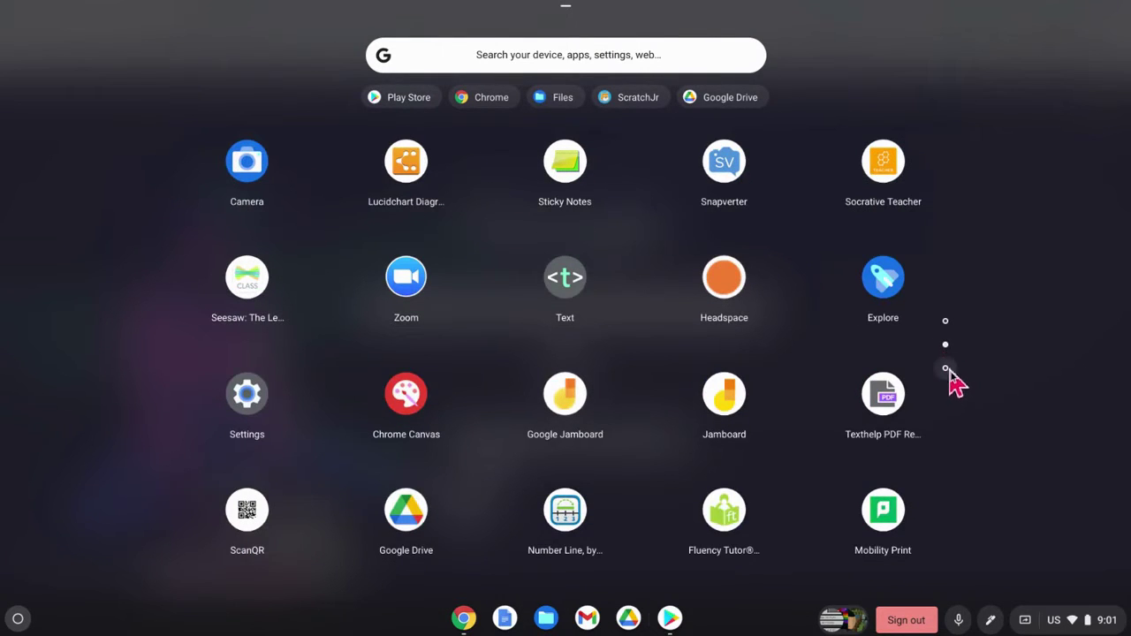
left_click(946, 370)
left_click(945, 324)
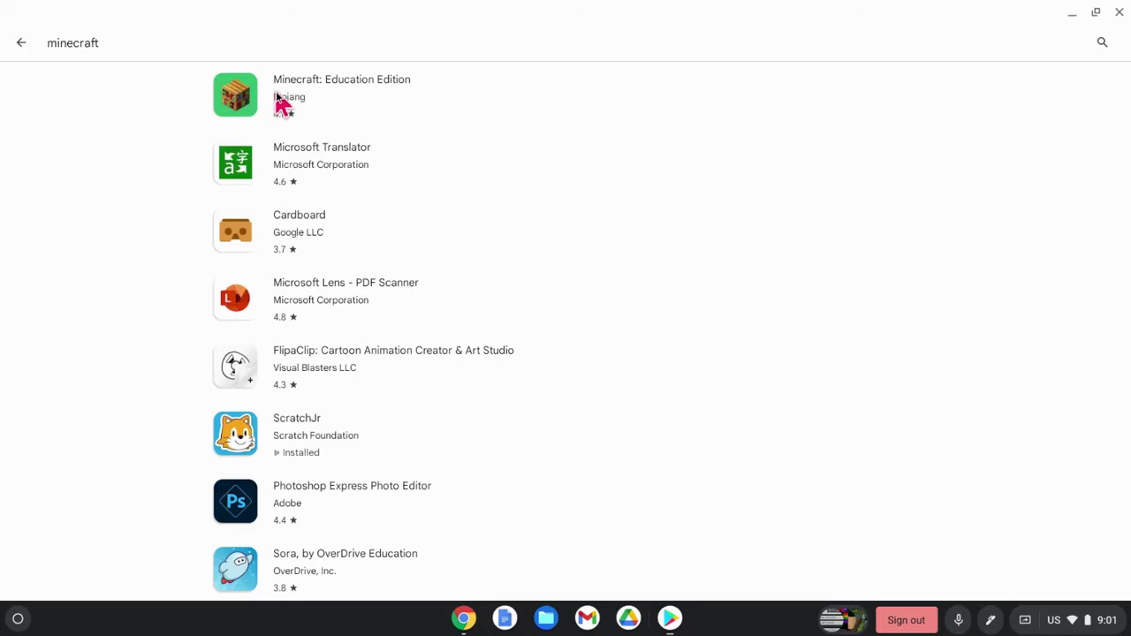
Install Minecraft: Education Edition from the Play Store's minecraft search results and open it.
left_click(277, 99)
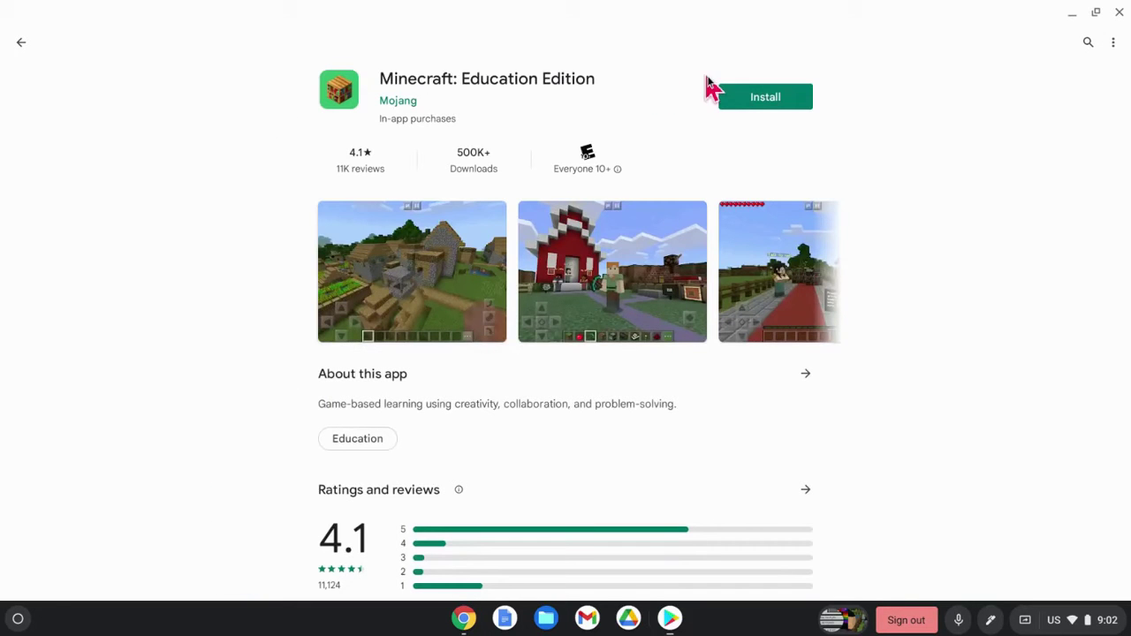
left_click(741, 100)
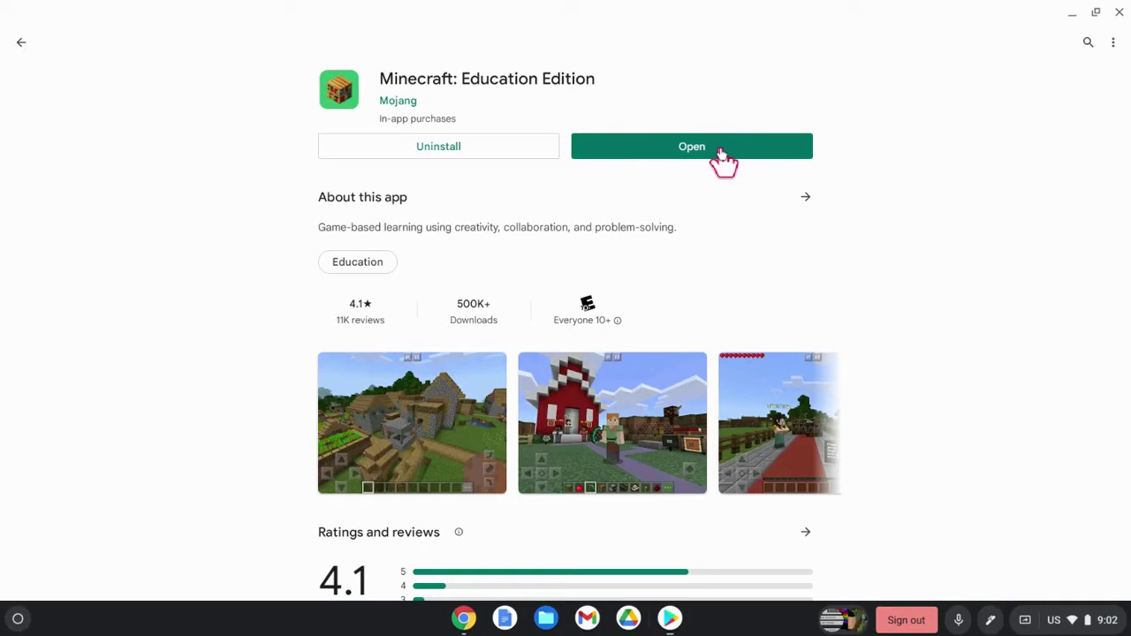
left_click(722, 152)
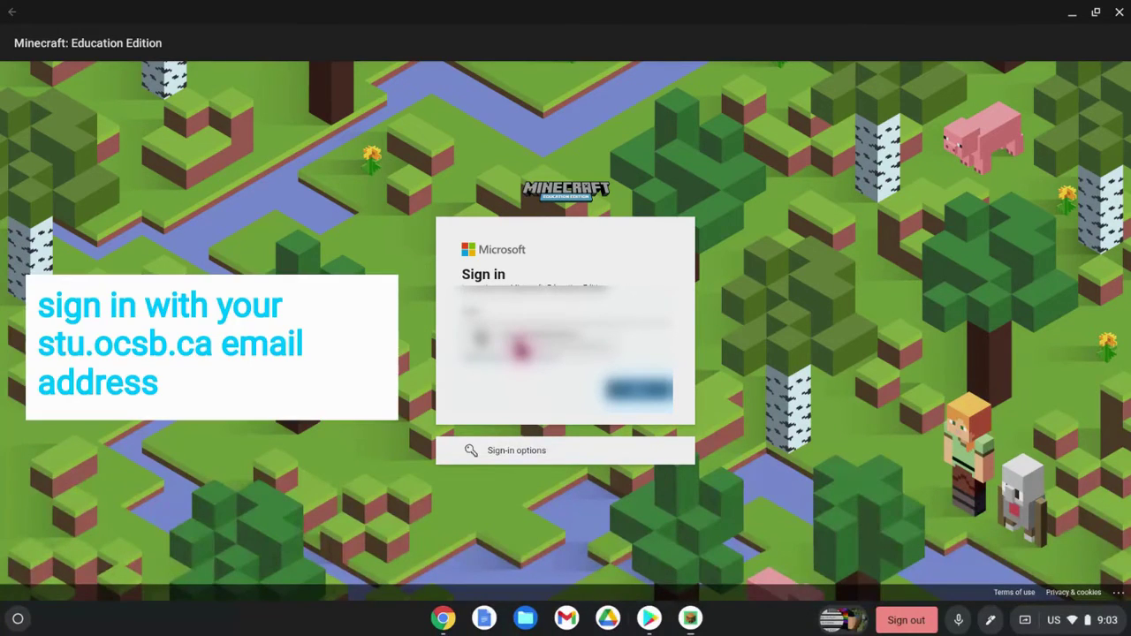
Sign in to Minecraft: Education Edition with the school account's email address and saved password.
left_click(522, 349)
left_click(627, 398)
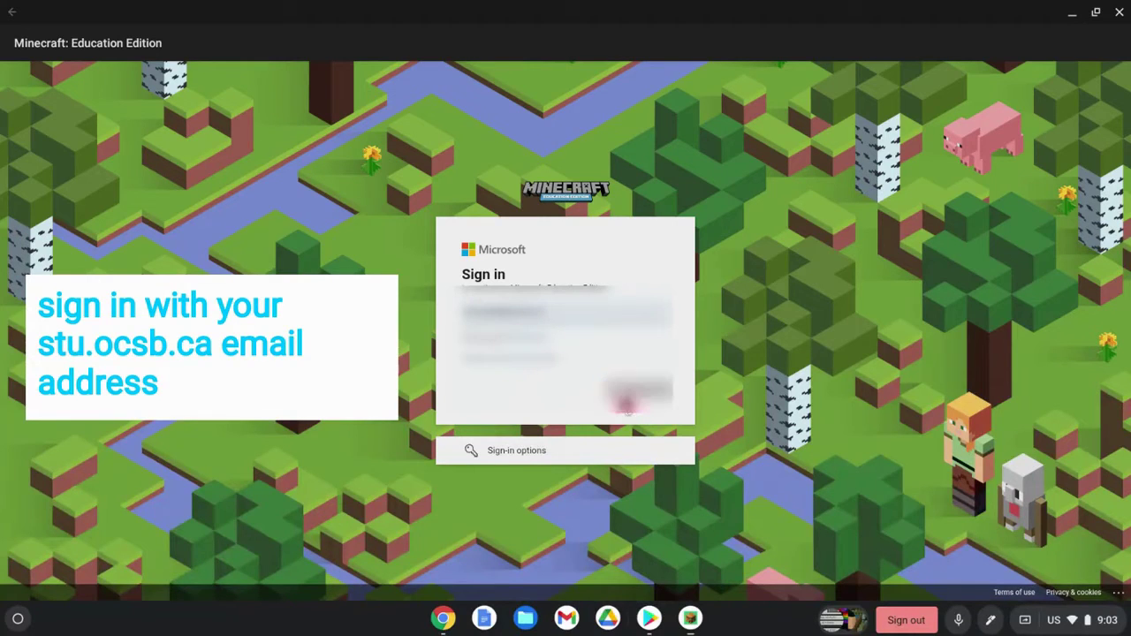
left_click(476, 375)
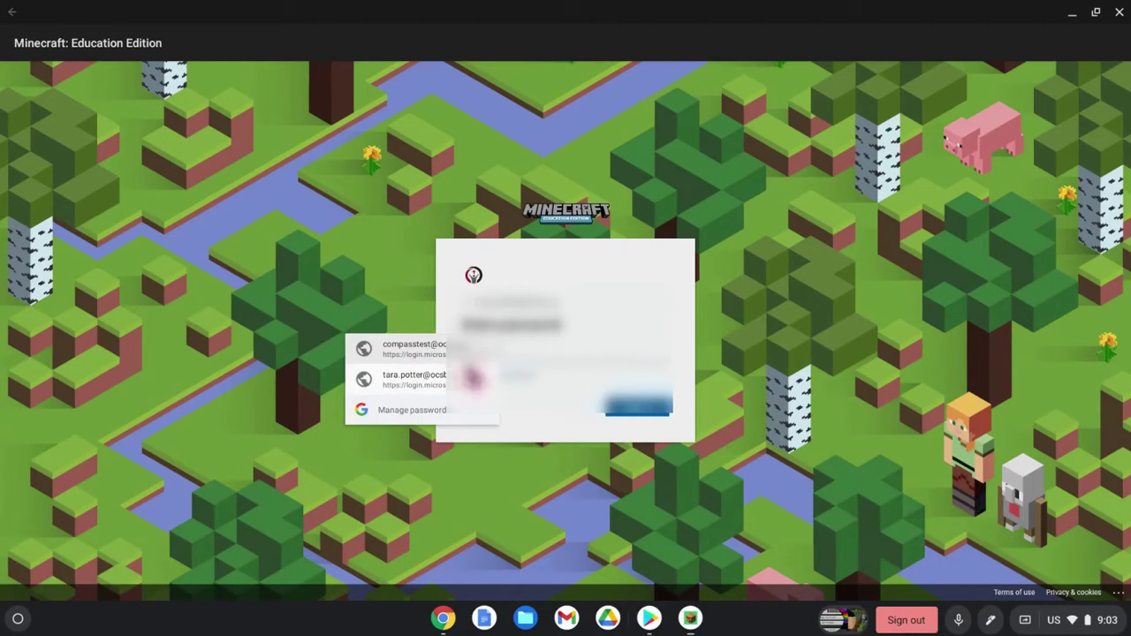
left_click(441, 382)
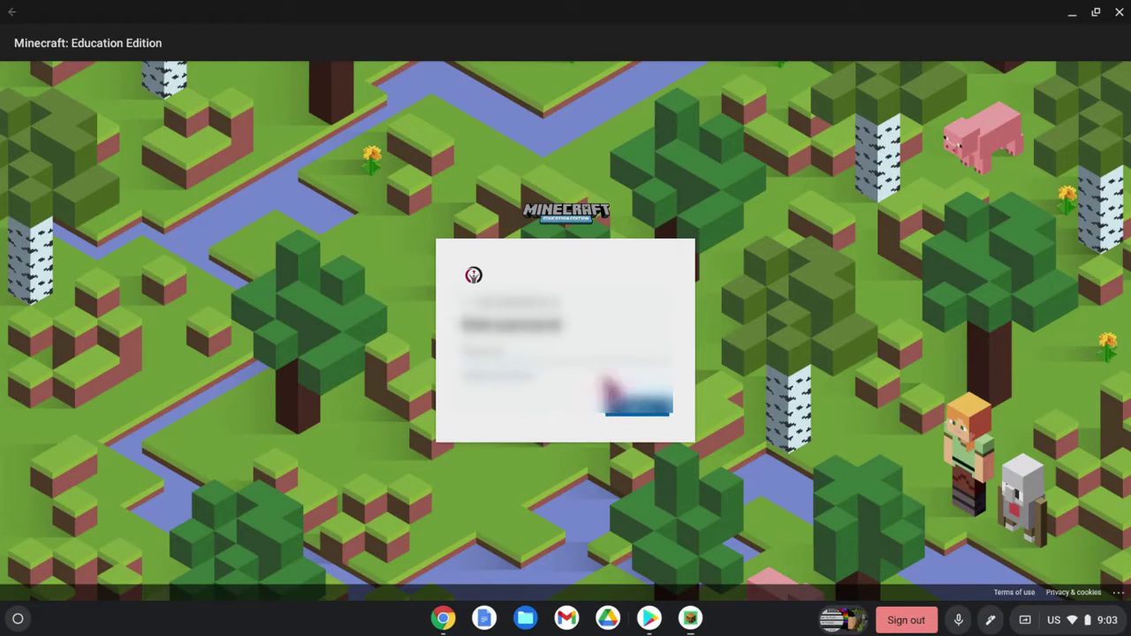
left_click(575, 351)
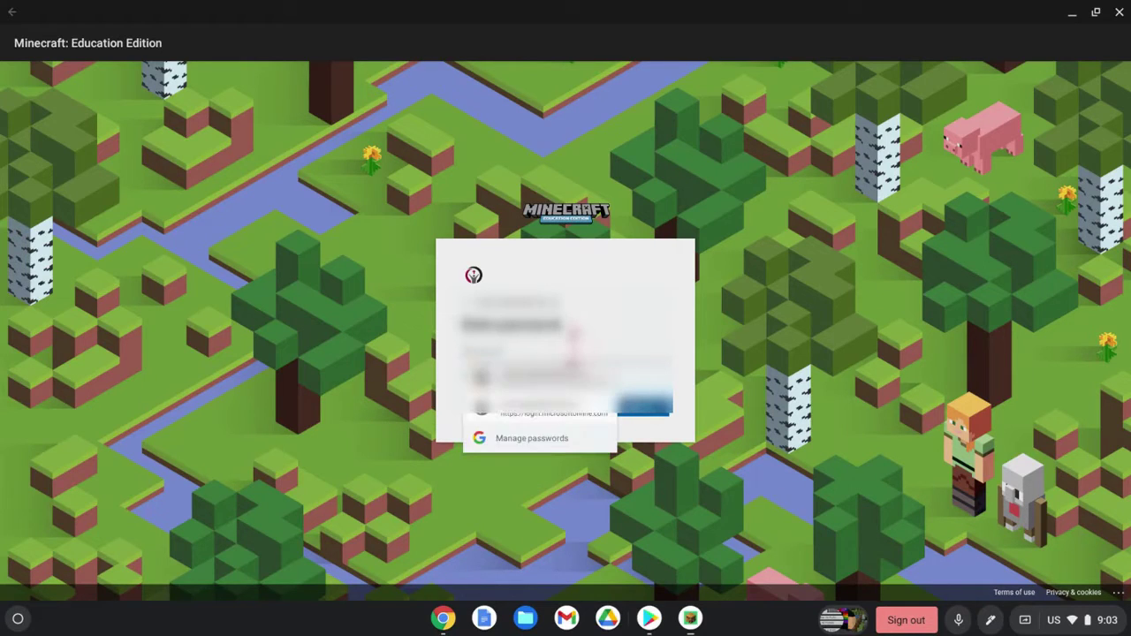
left_click(532, 417)
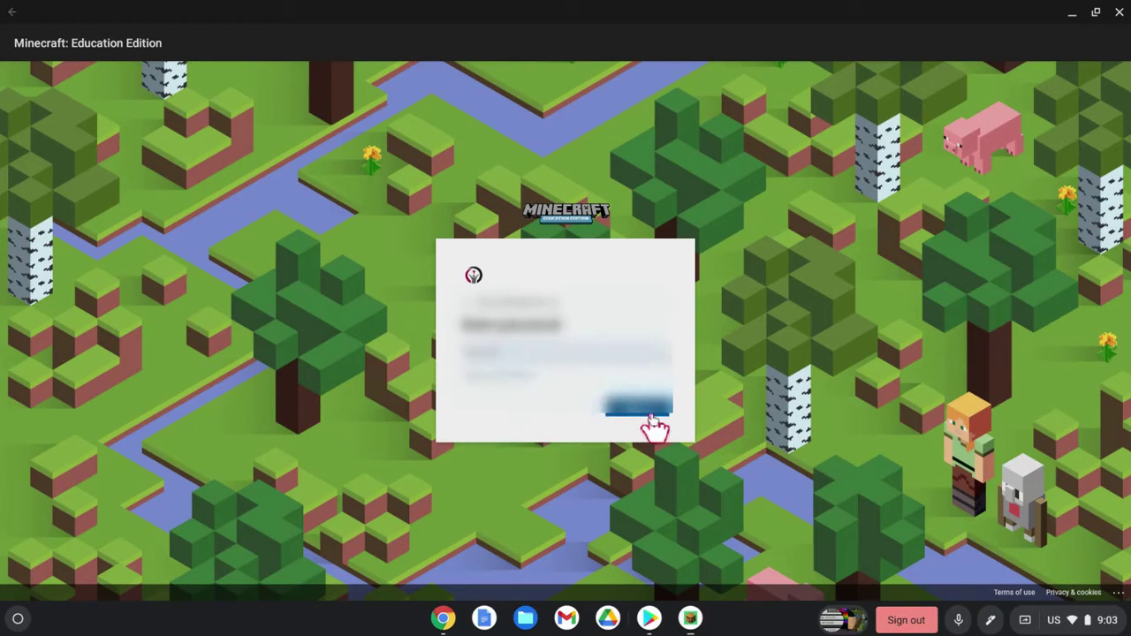
left_click(650, 415)
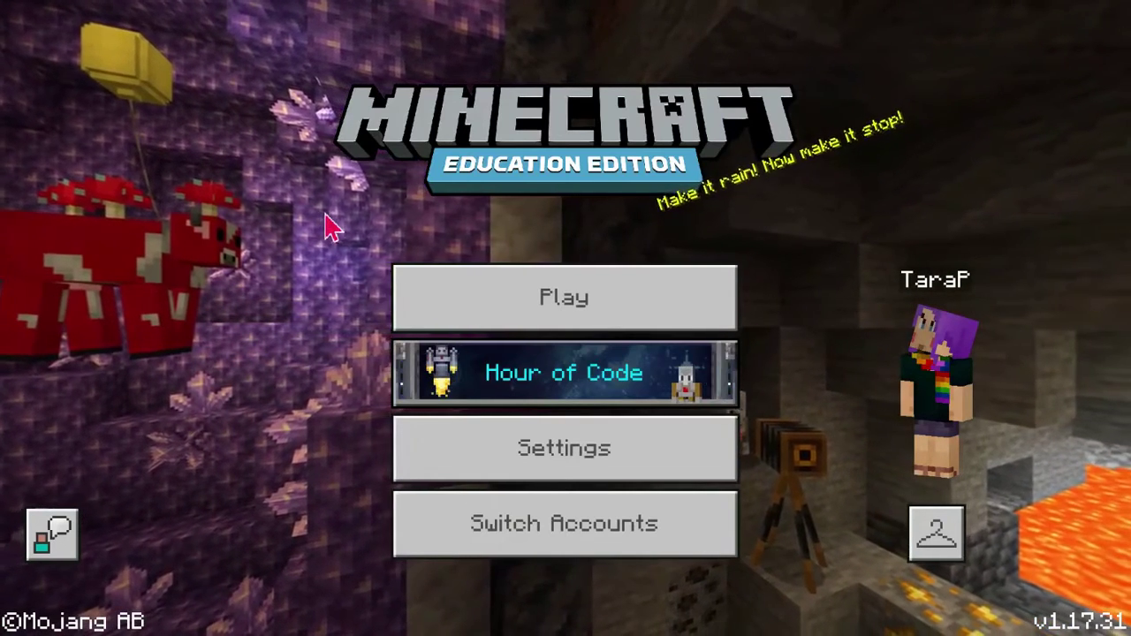
Exit Minecraft: Education Edition and close the Play Store window.
key("Escape")
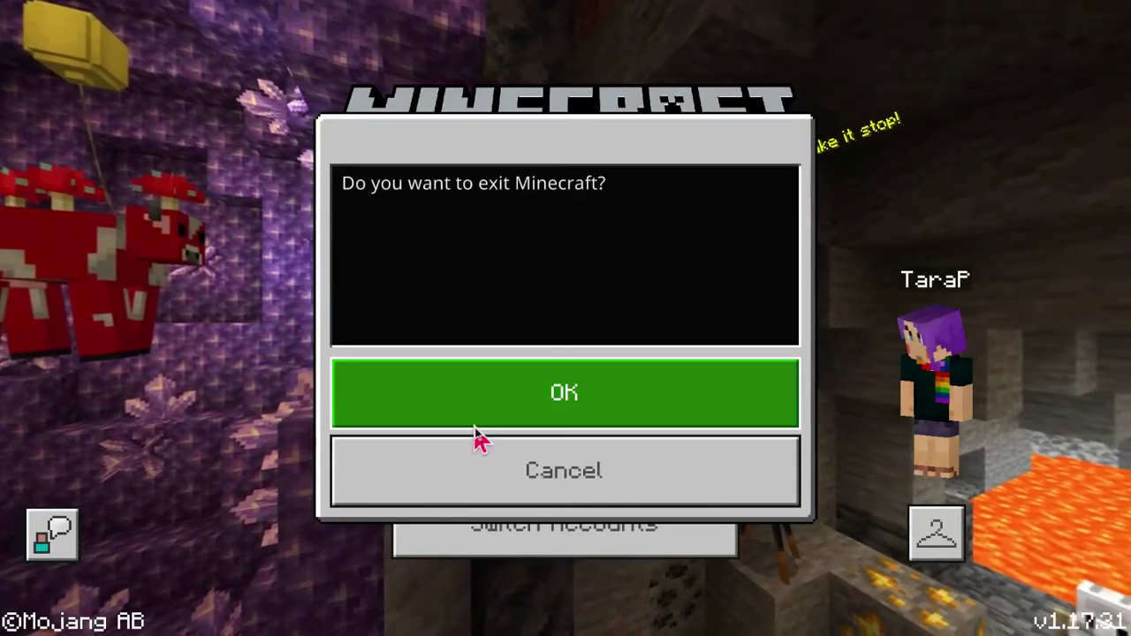
left_click(477, 426)
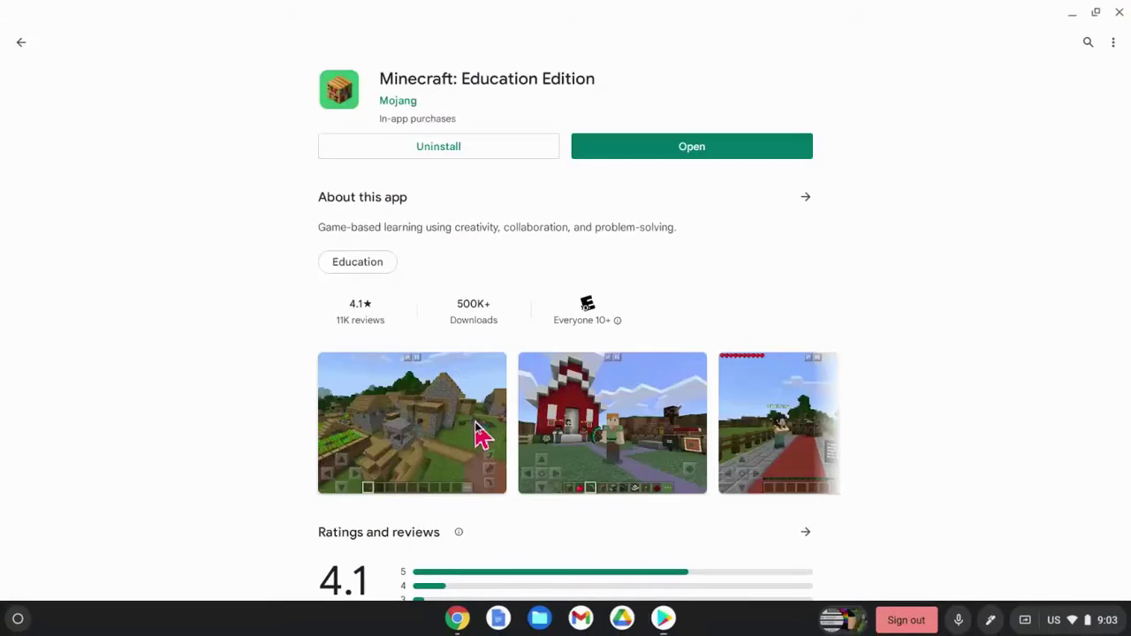
left_click(1120, 11)
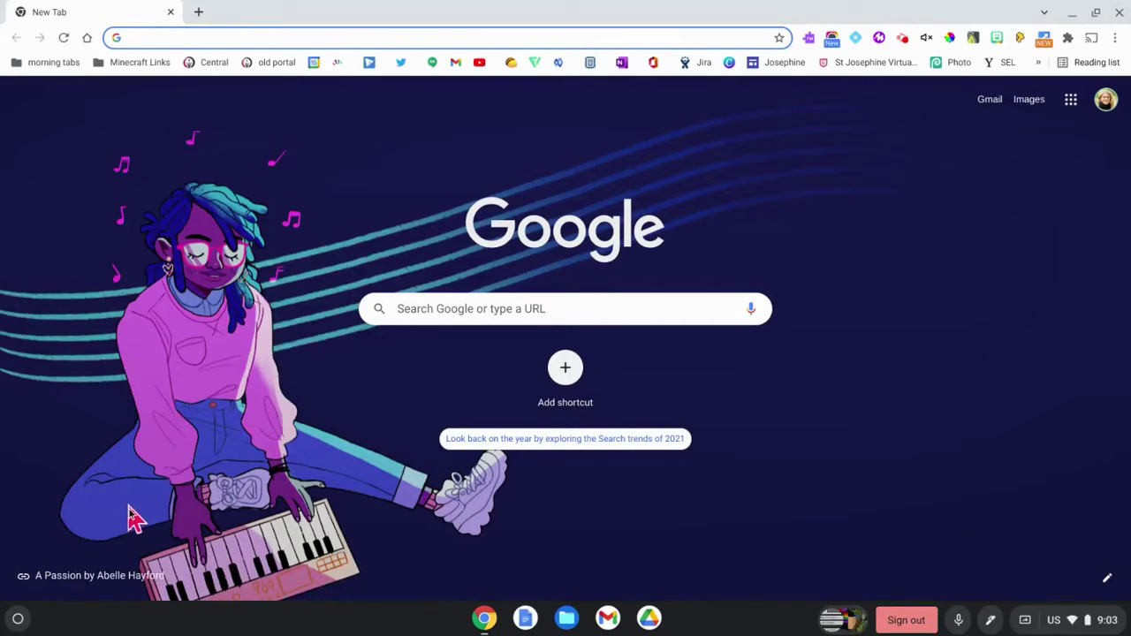
Find Minecraft: Education Edition on the last page of the full app launcher and pin it to the shelf.
left_click(18, 619)
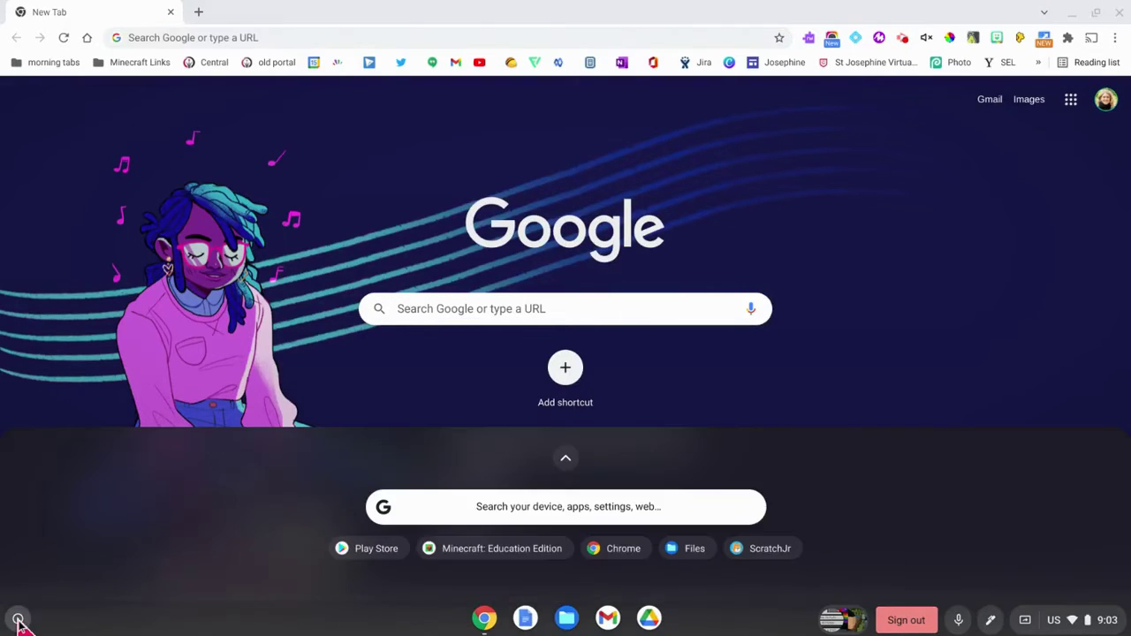
left_click(567, 466)
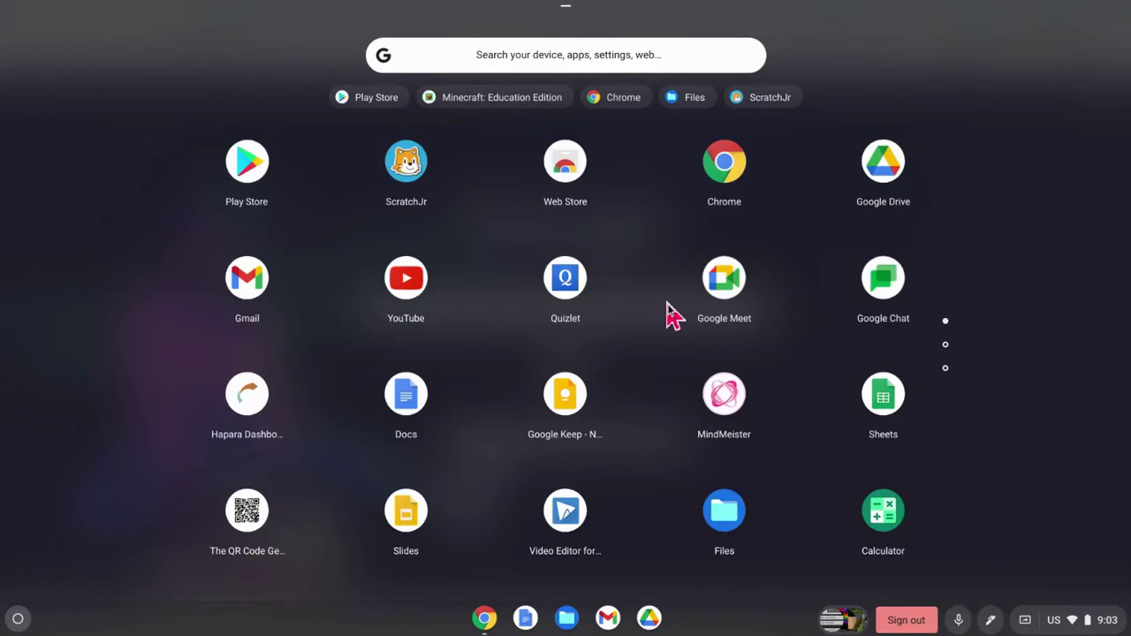
scroll(670, 313, "down", 5)
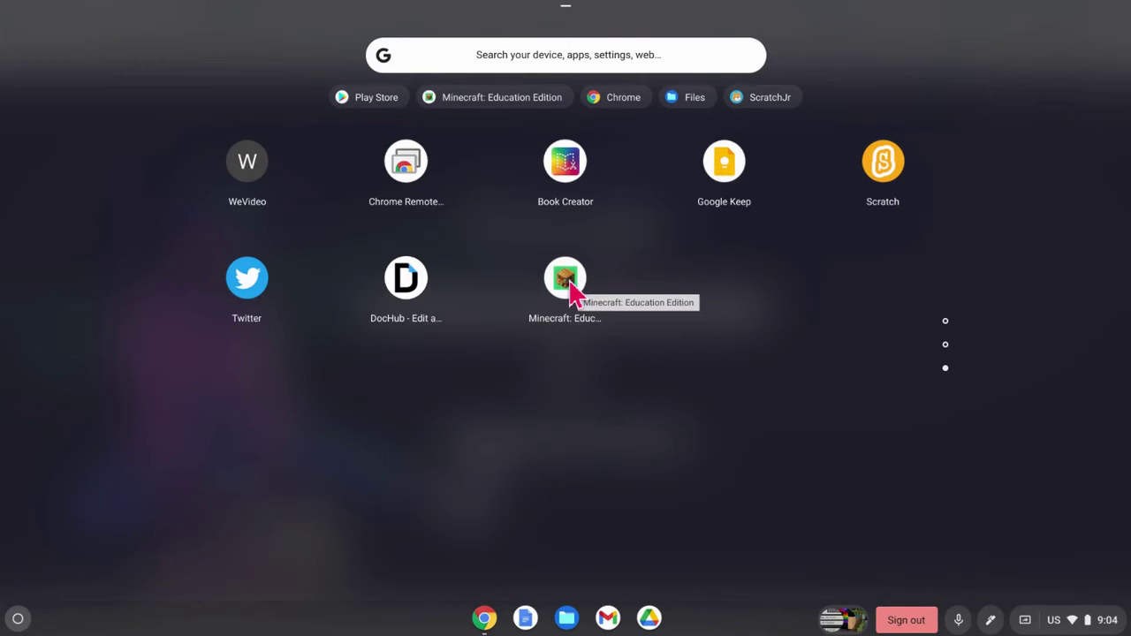
right_click(570, 284)
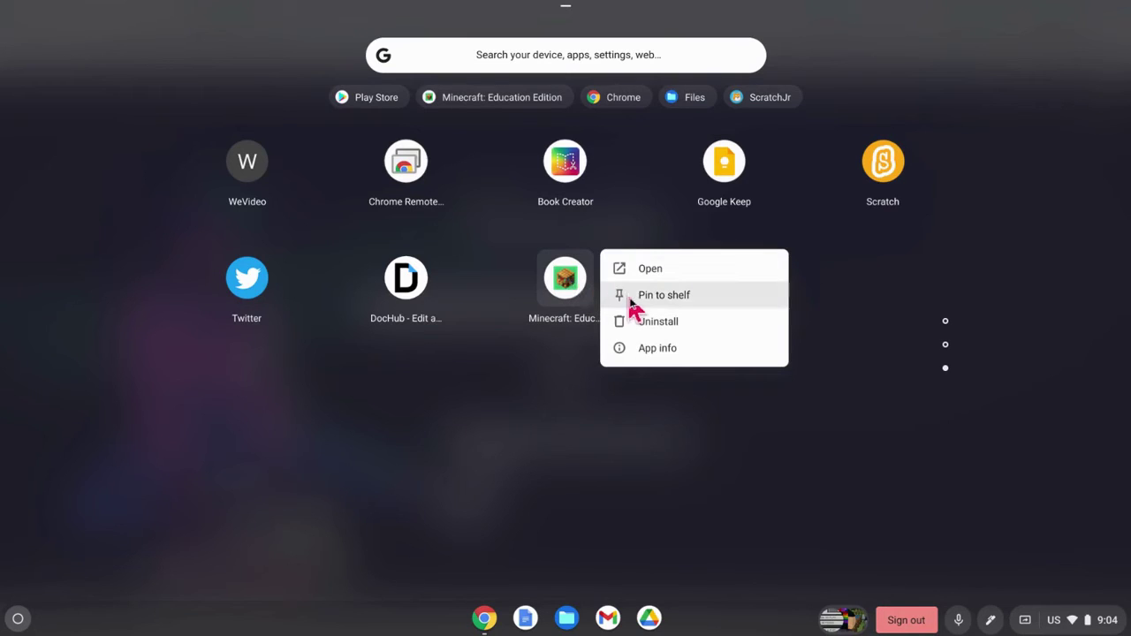
left_click(663, 295)
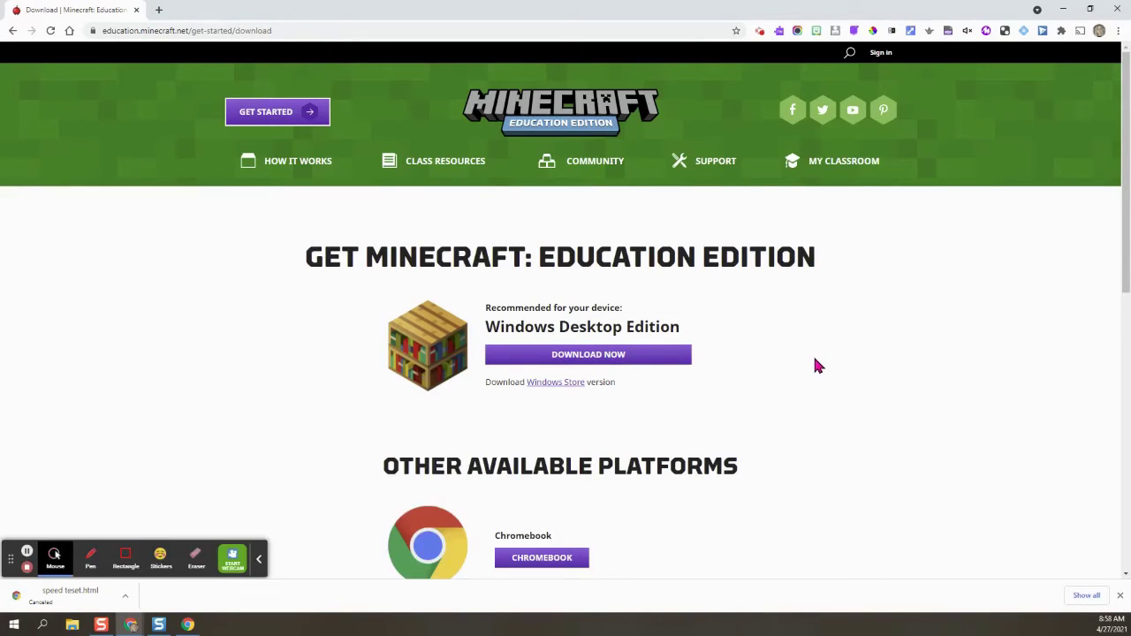
Install the Windows Store version of Minecraft: Education Edition through App Installer, always allowing education.minecraft.net to open such links.
scroll(815, 364, "down", 3)
scroll(813, 368, "up", 1)
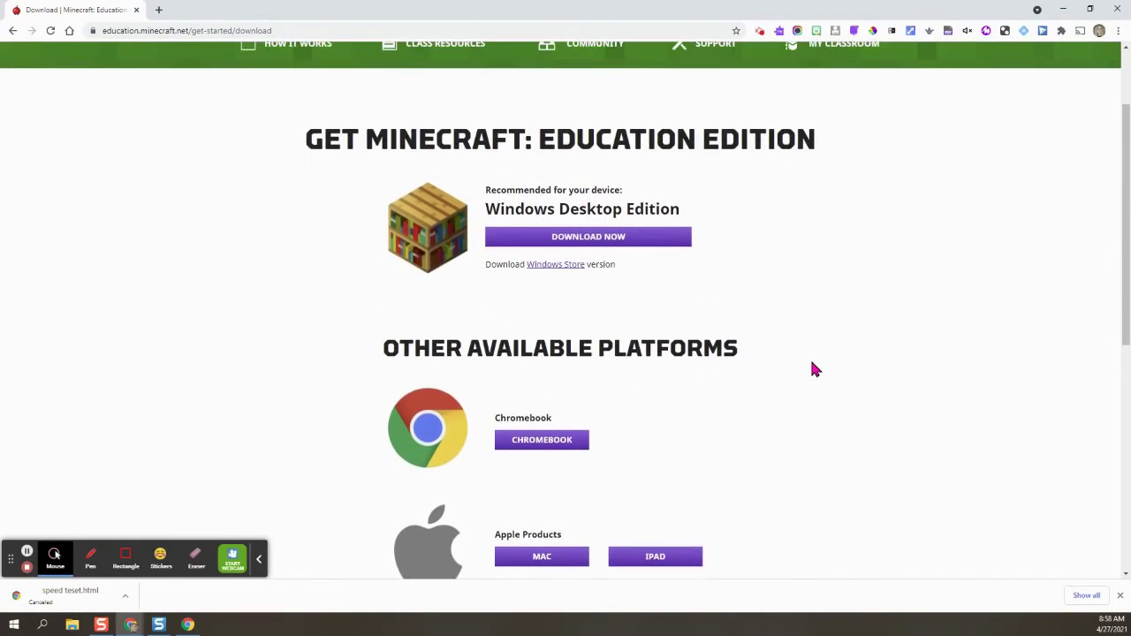
left_click(543, 270)
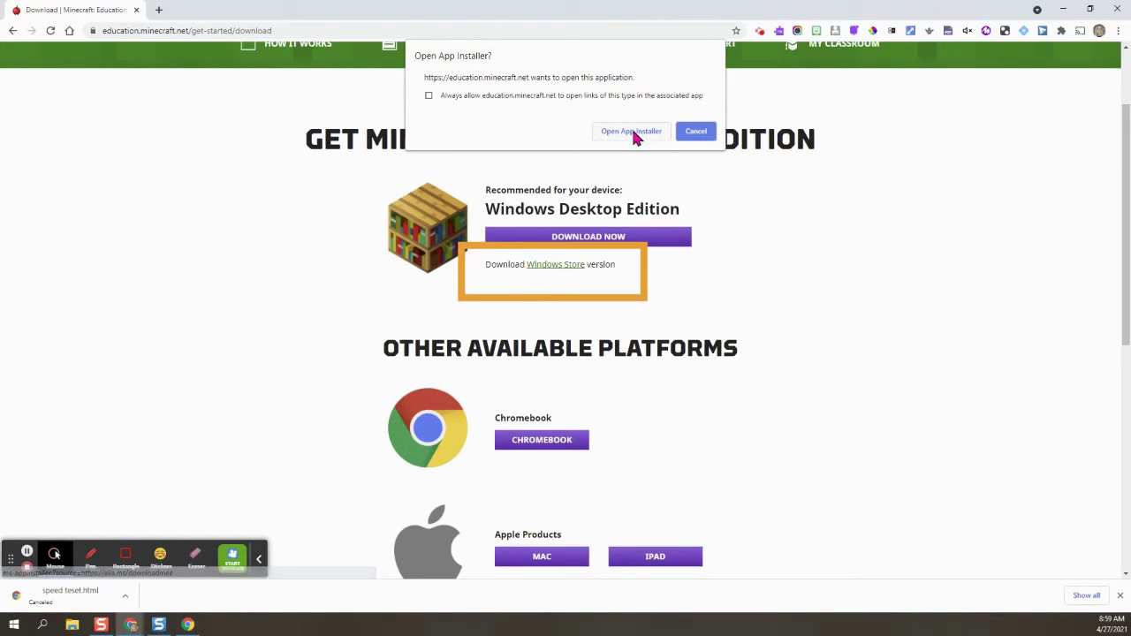
left_click(429, 96)
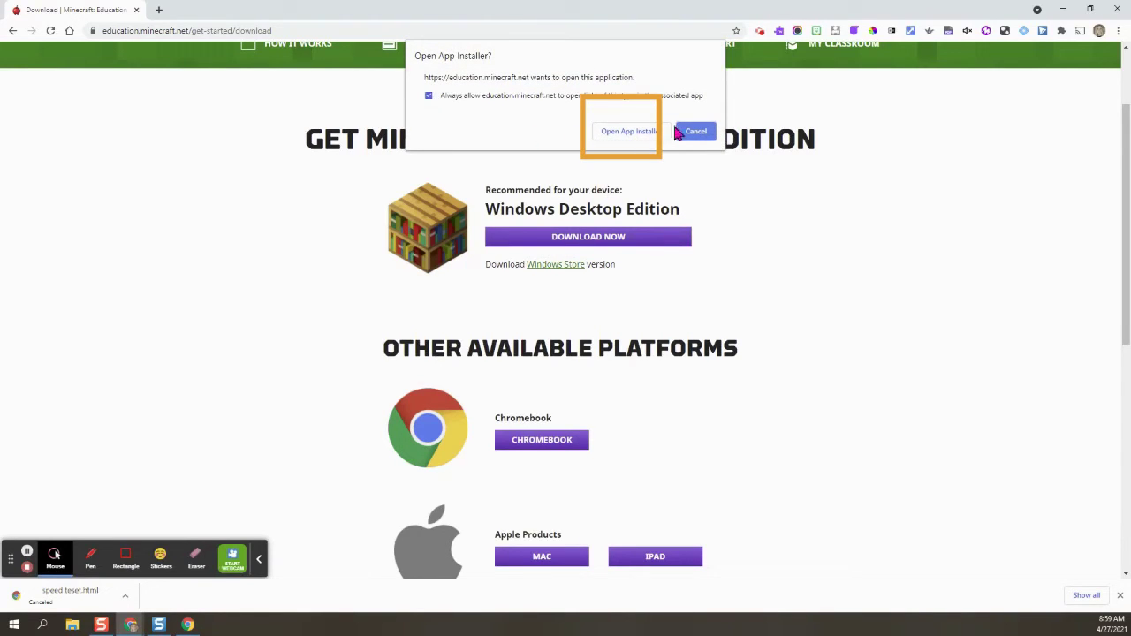
left_click(618, 132)
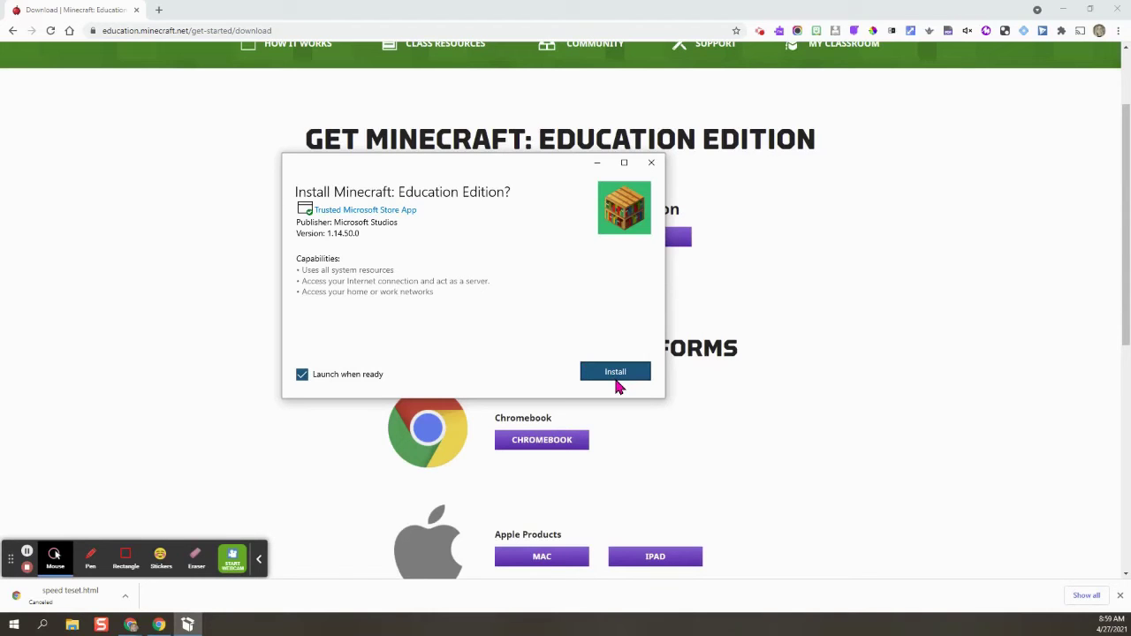
left_click(615, 372)
Maximize the Minecraft: Education Edition window and sign out of the current account to switch accounts.
left_click_drag(919, 131, 907, 96)
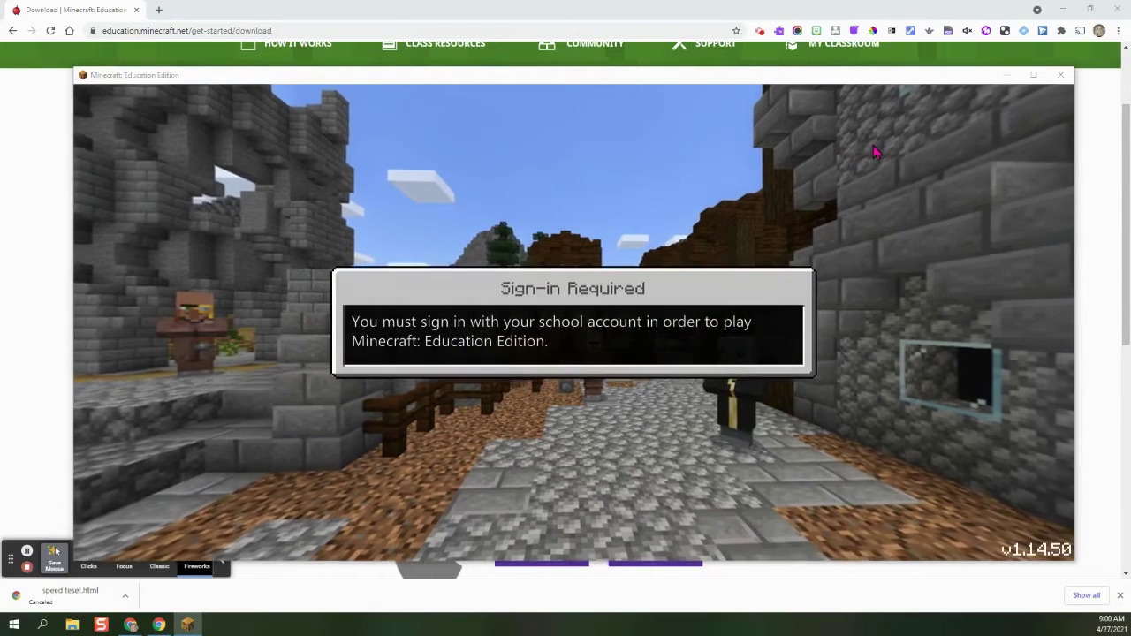
left_click(1033, 75)
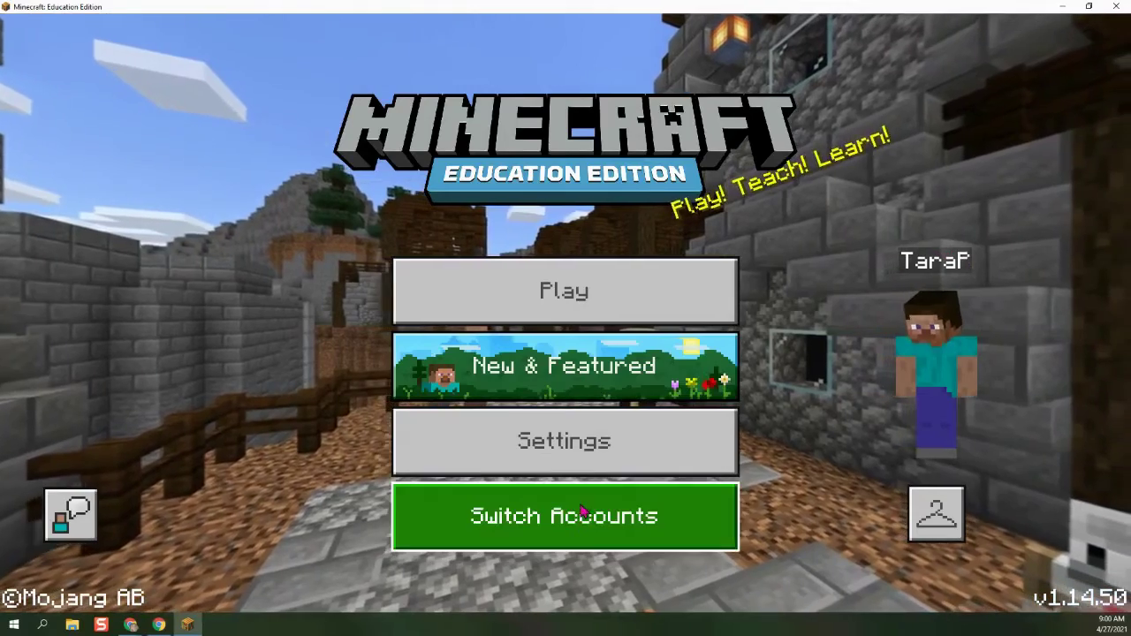
left_click(593, 531)
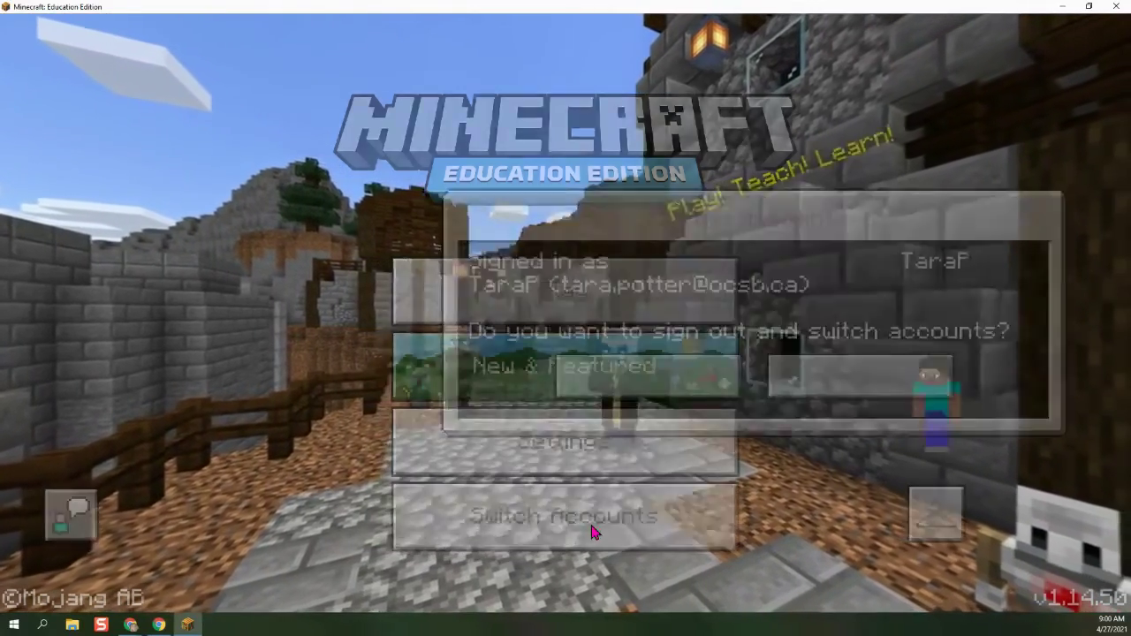
left_click(460, 387)
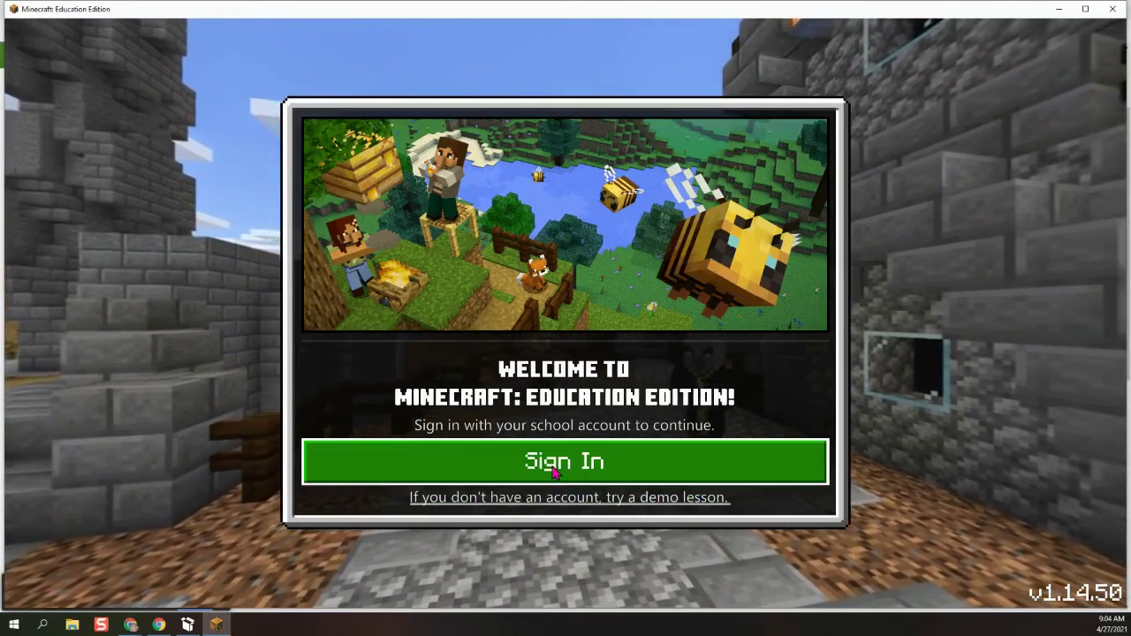
Sign in to Minecraft: Education Edition with the school email address and the account password.
left_click(554, 473)
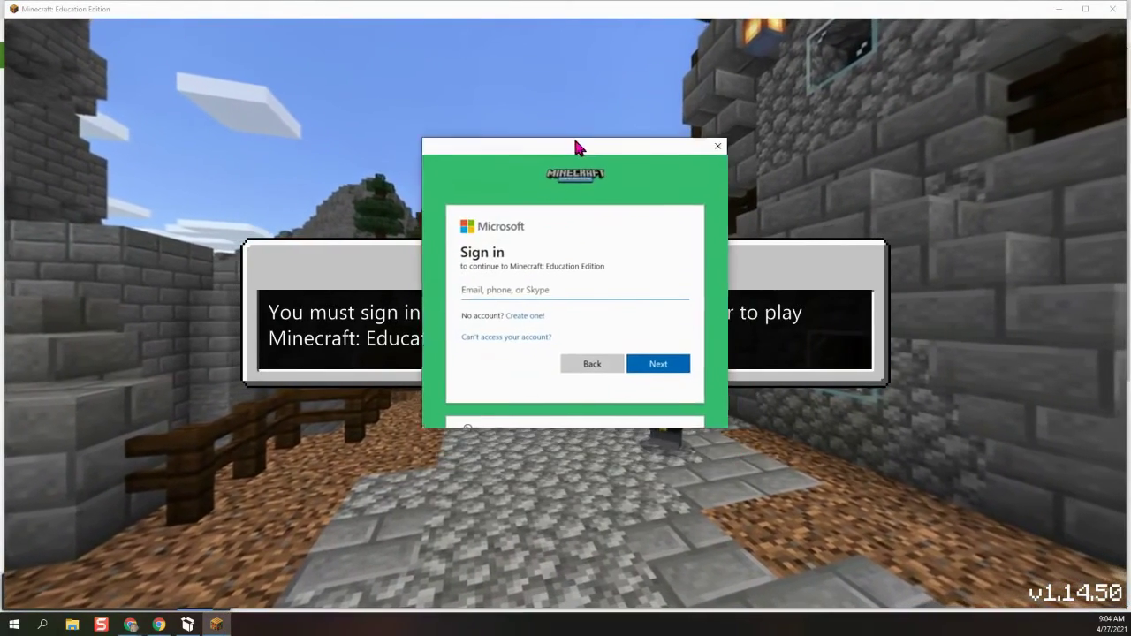
left_click_drag(575, 141, 573, 137)
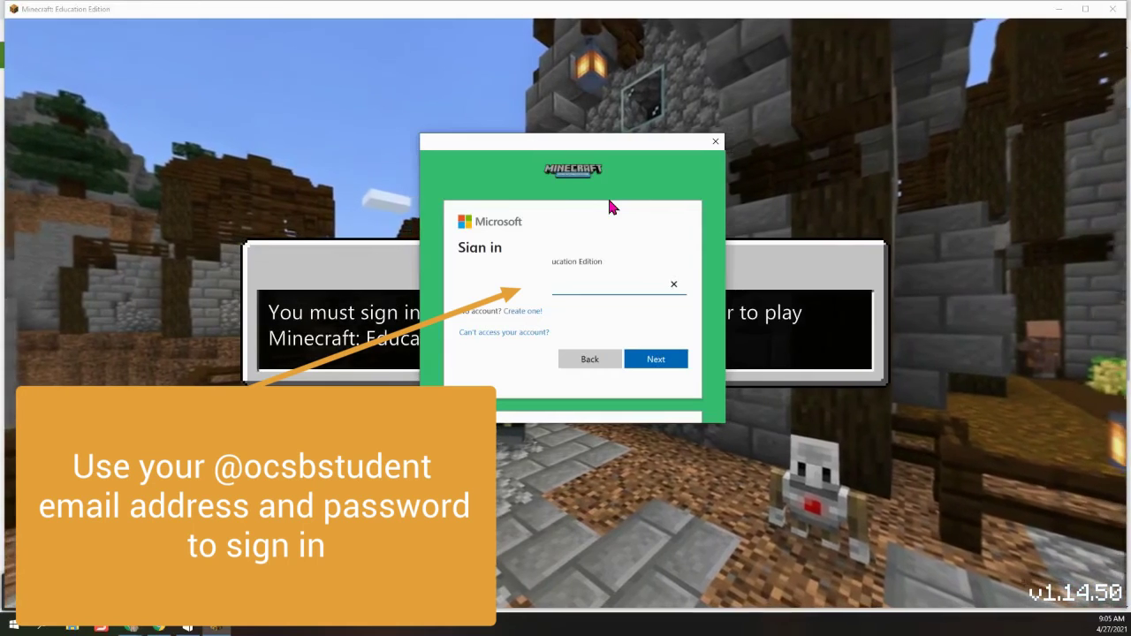
left_click(649, 354)
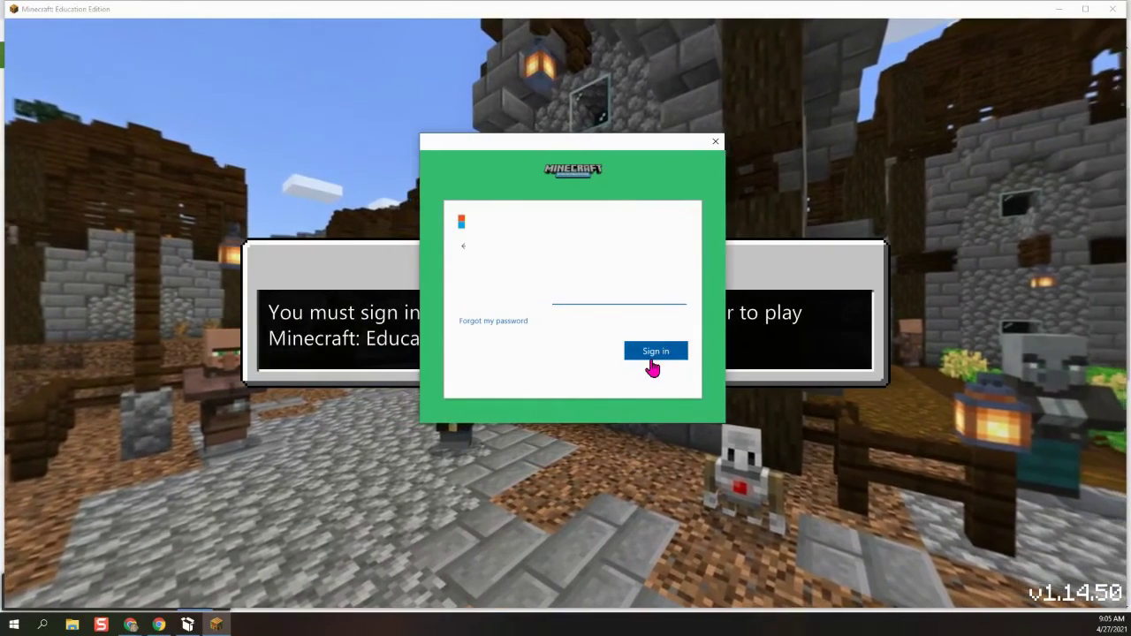
type("•••••")
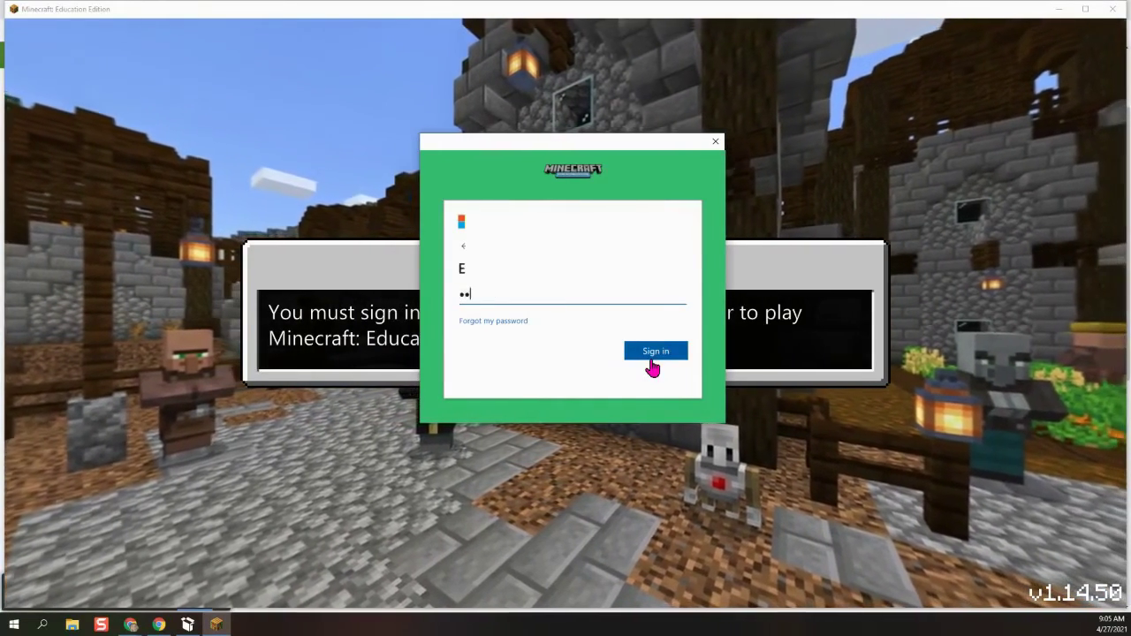
type("••••")
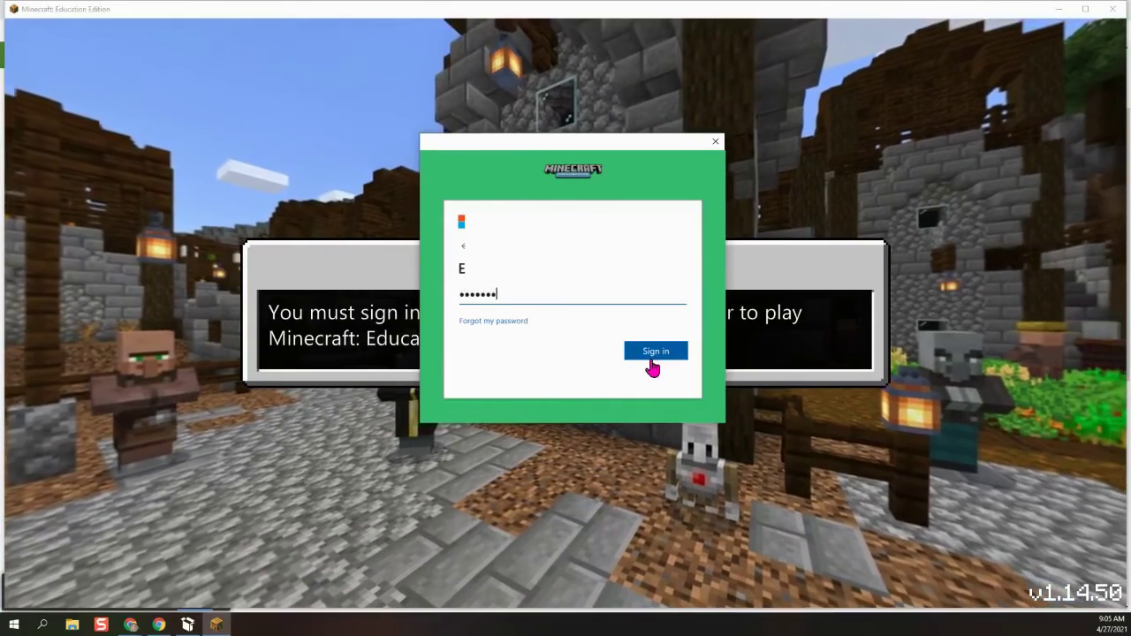
type("•••")
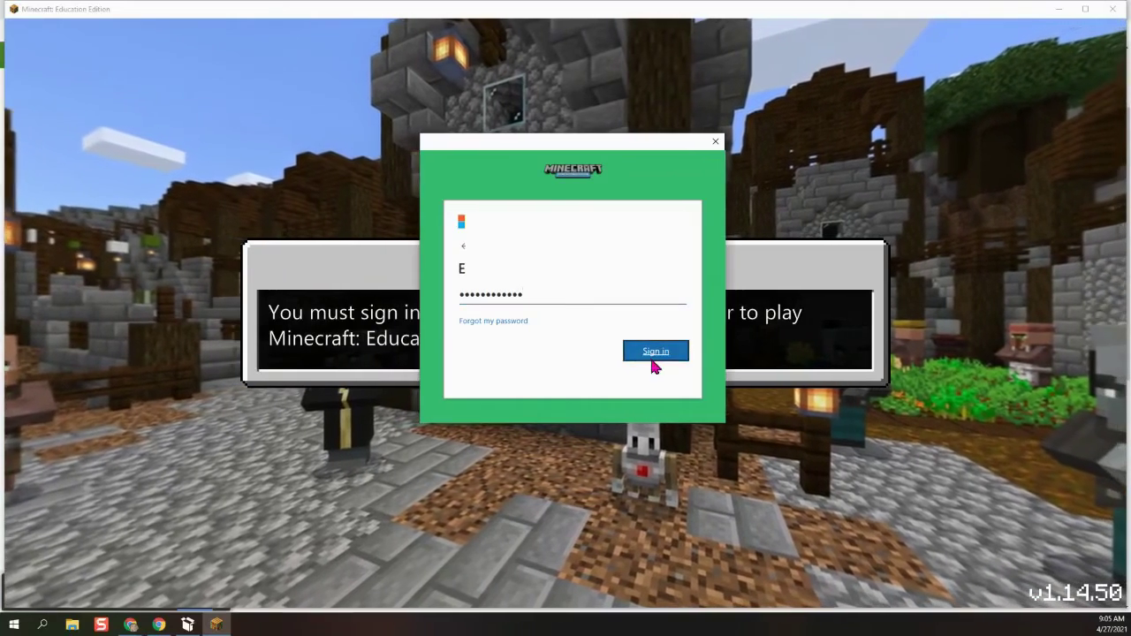
left_click(651, 358)
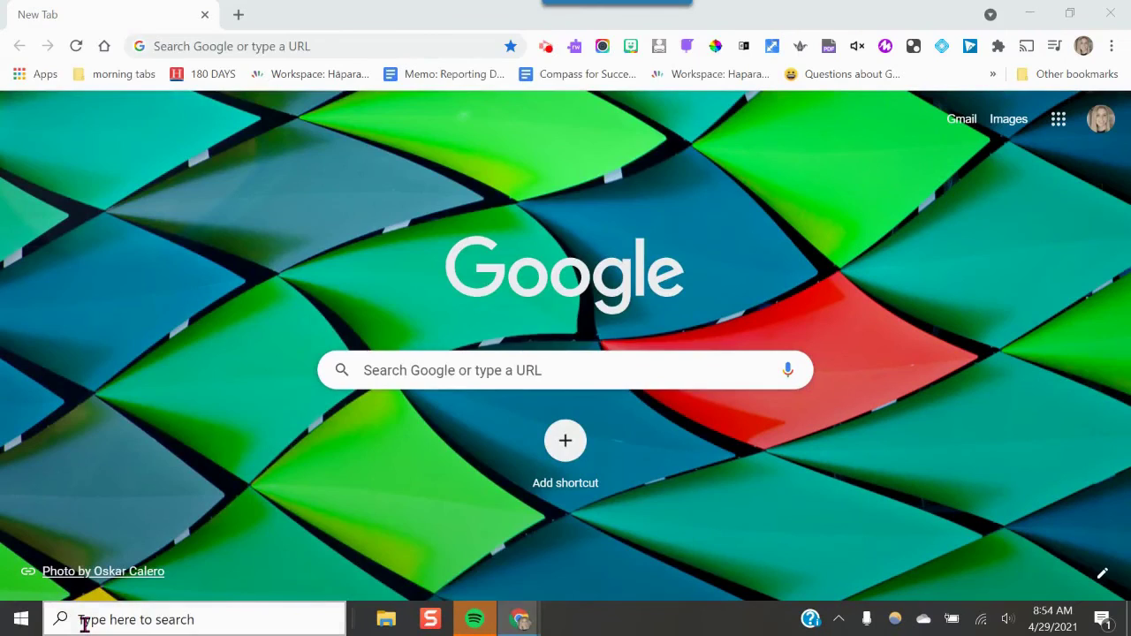
Search Windows for "mine", pin Minecraft: Education Edition to the taskbar and launch it from there.
left_click(84, 624)
type("m")
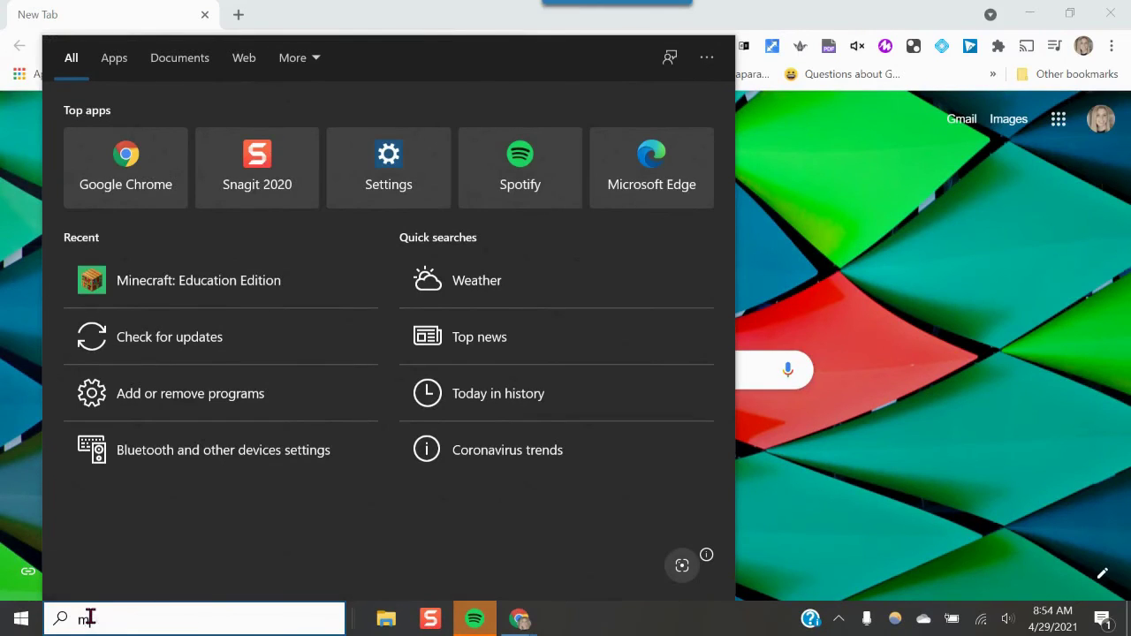
type("ine")
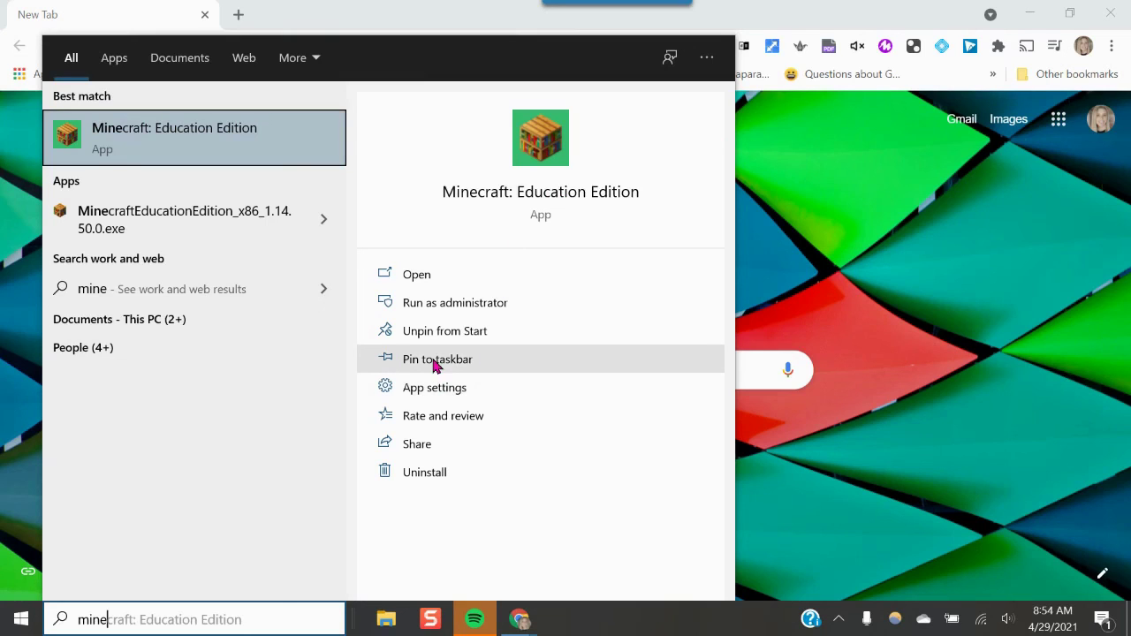
left_click(436, 359)
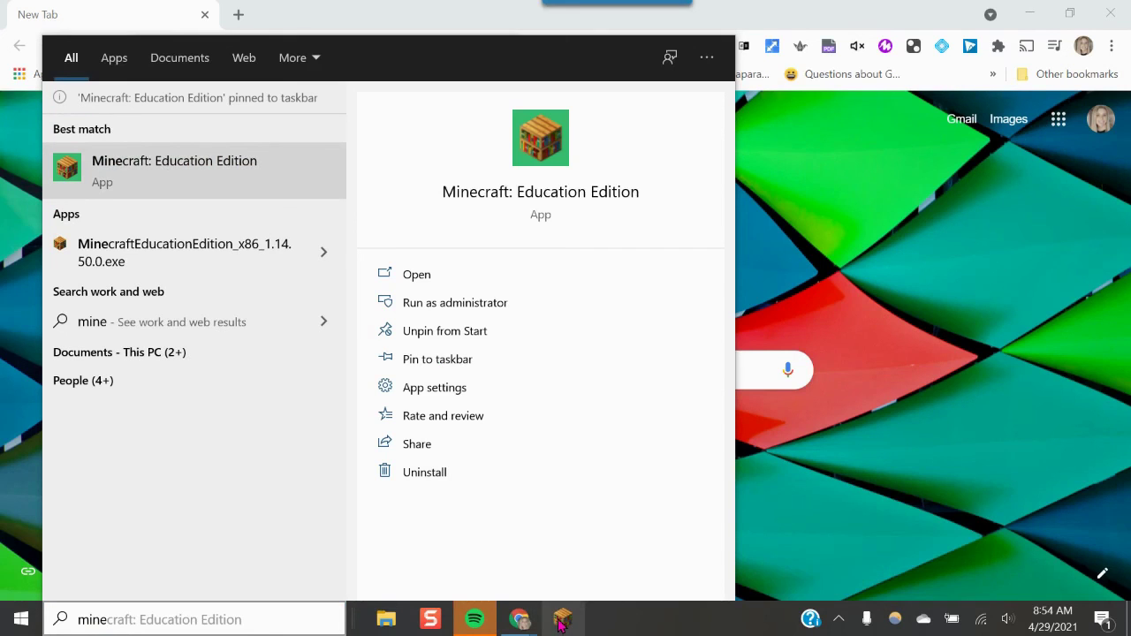
left_click(561, 622)
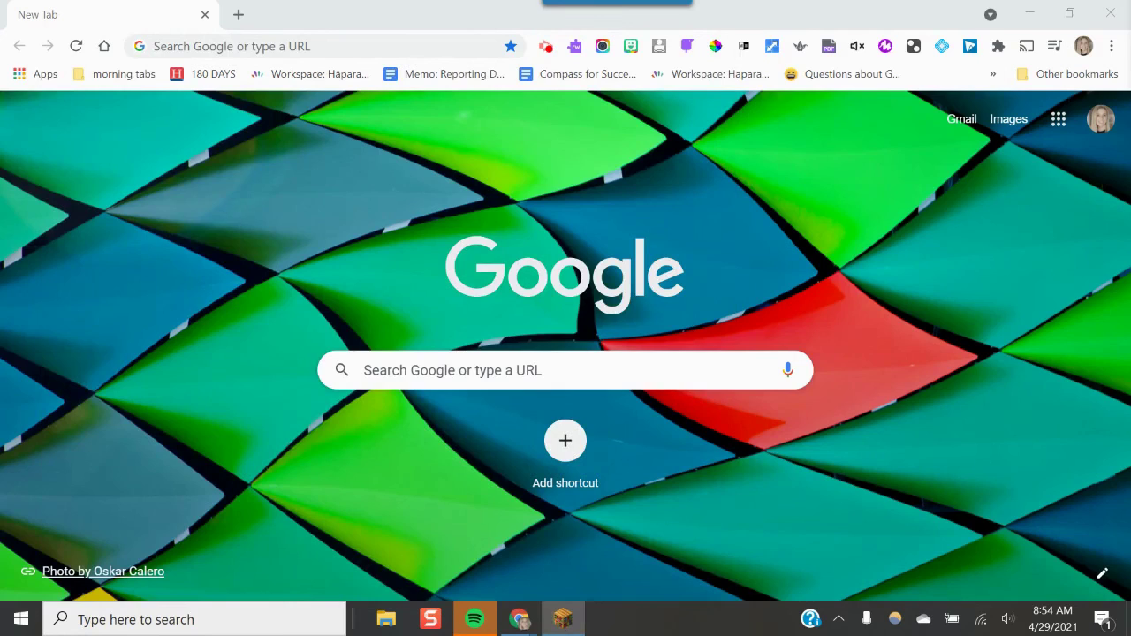